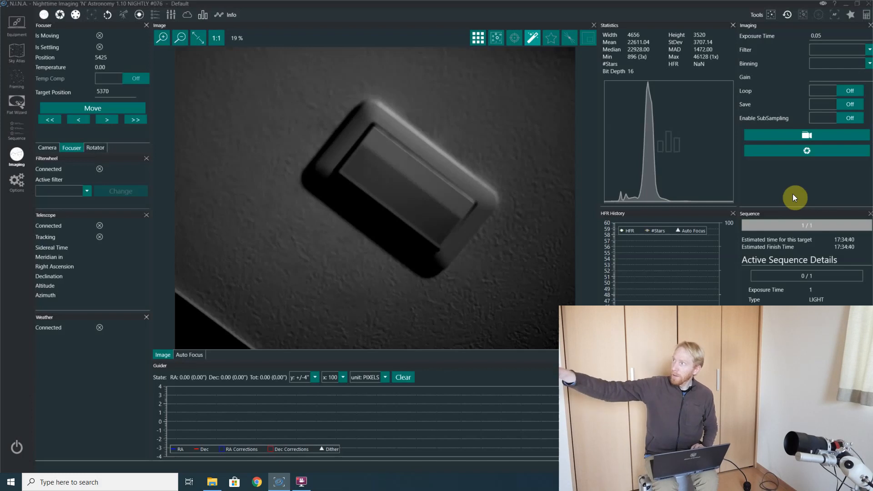
Capture a fresh exposure of the light switch and inspect it zoomed in and out
left_click(806, 152)
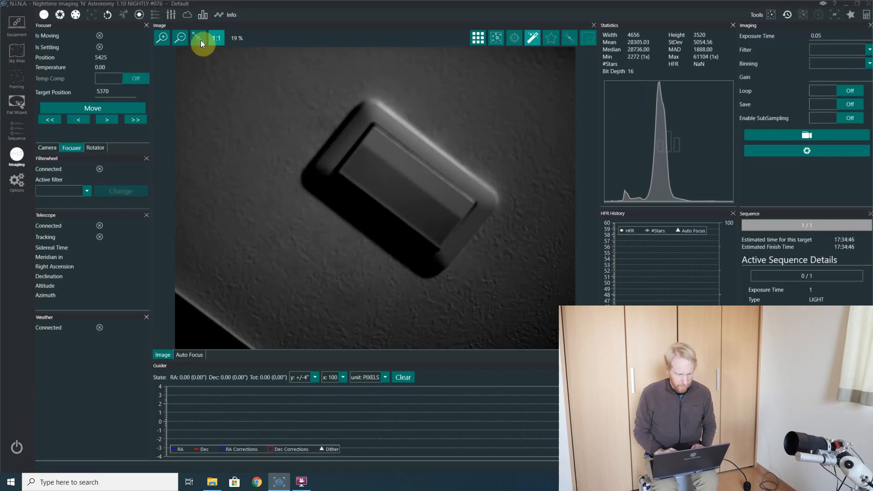
left_click(164, 39)
left_click(164, 38)
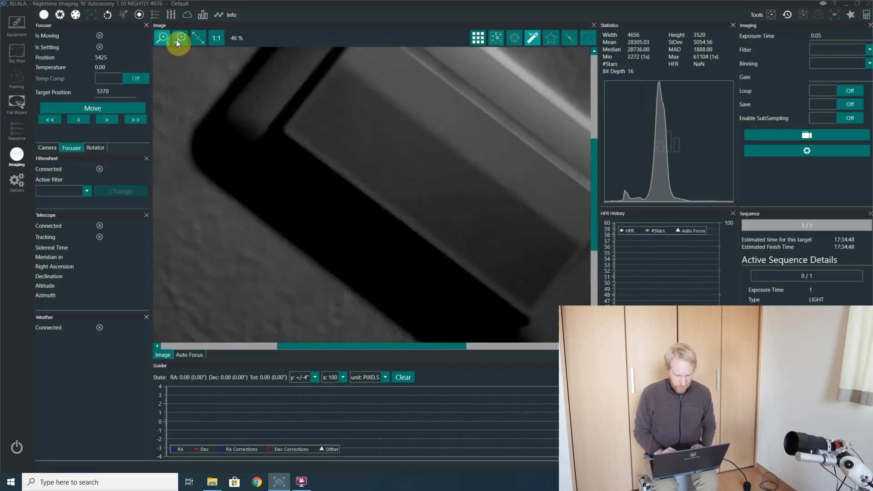
mouse_move(468, 179)
left_mouse_down()
mouse_move(332, 219)
mouse_move(343, 168)
mouse_move(358, 149)
left_mouse_up()
left_click(181, 38)
left_click(180, 38)
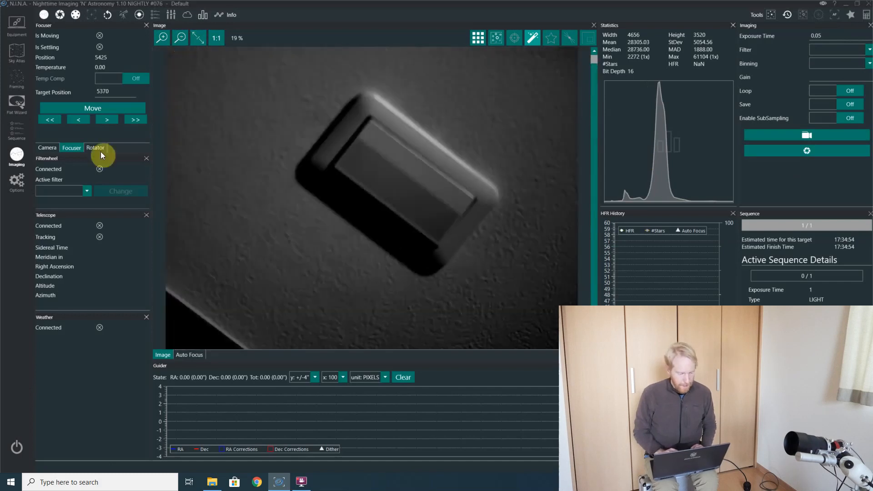
Glance at Options, return to Imaging and enable Auto-Stretch so the frame appears brighter
left_click(19, 183)
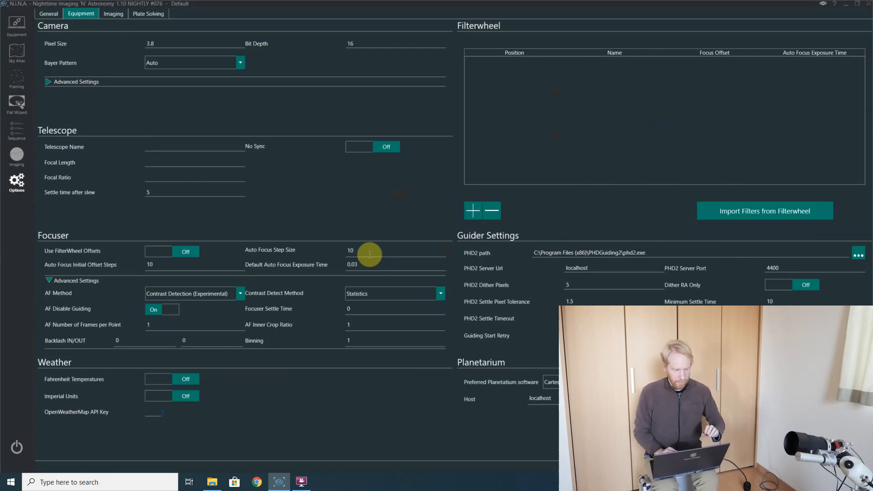
left_click(17, 156)
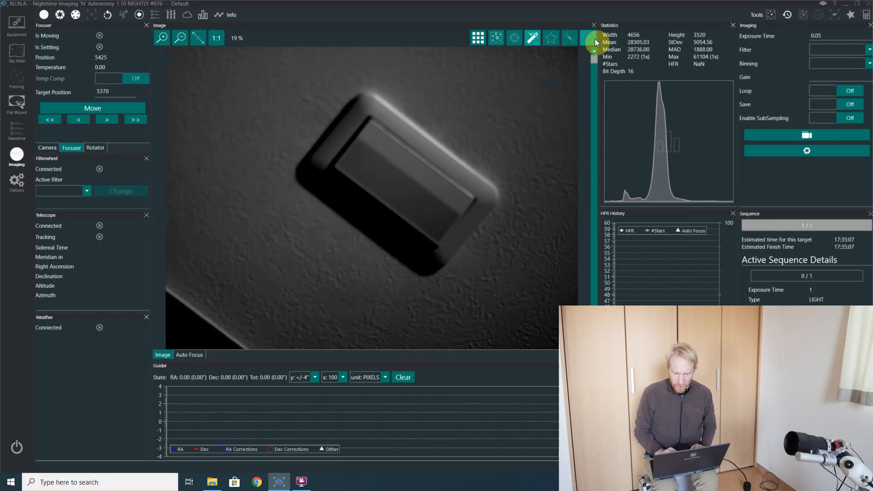
left_click(532, 39)
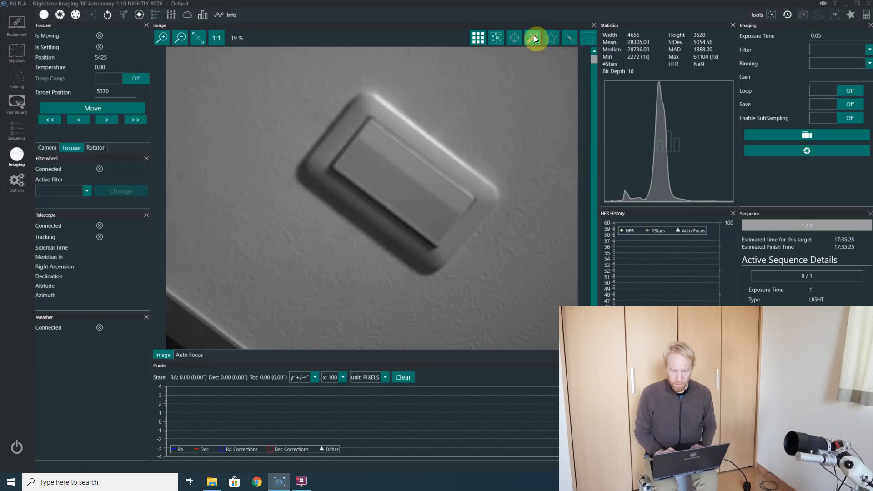
Select the 0.03 s Default Auto Focus Exposure Time in the Equipment settings
left_click(15, 181)
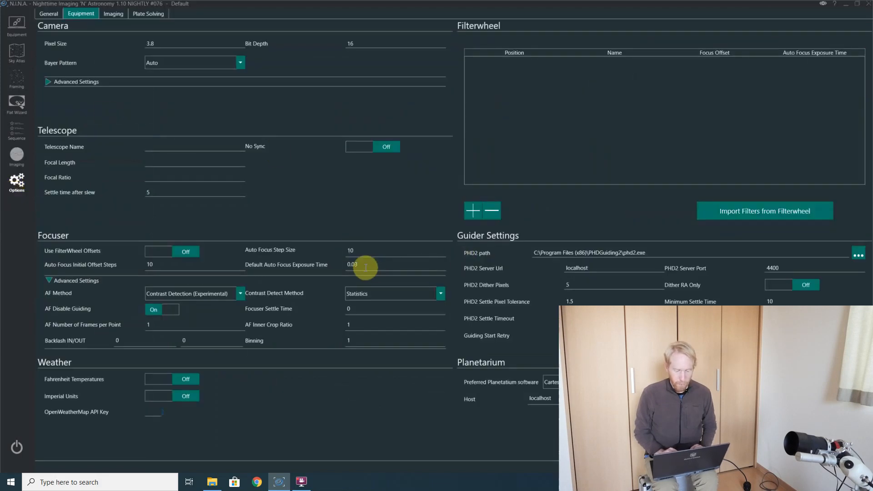
left_click_drag(368, 268, 329, 267)
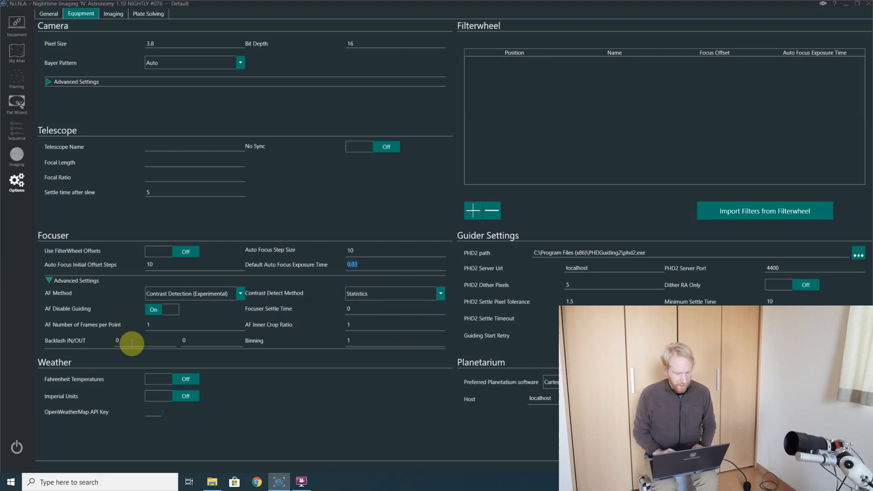
left_click(402, 295)
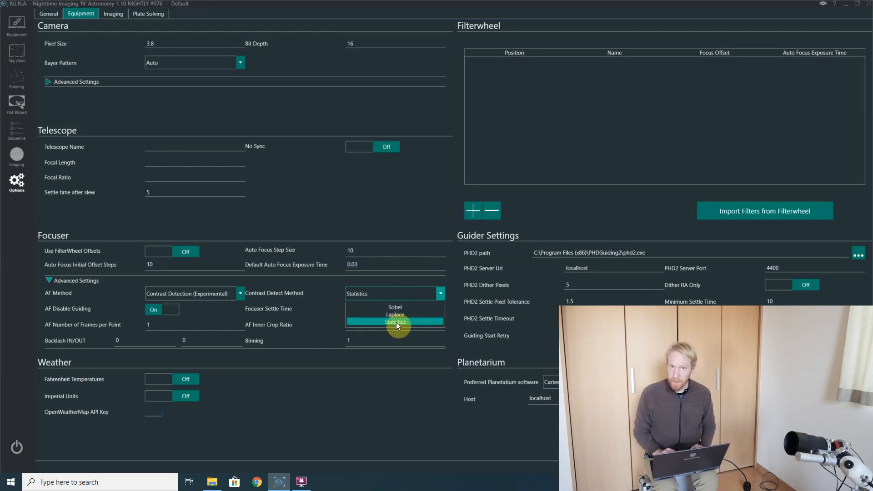
left_click(441, 295)
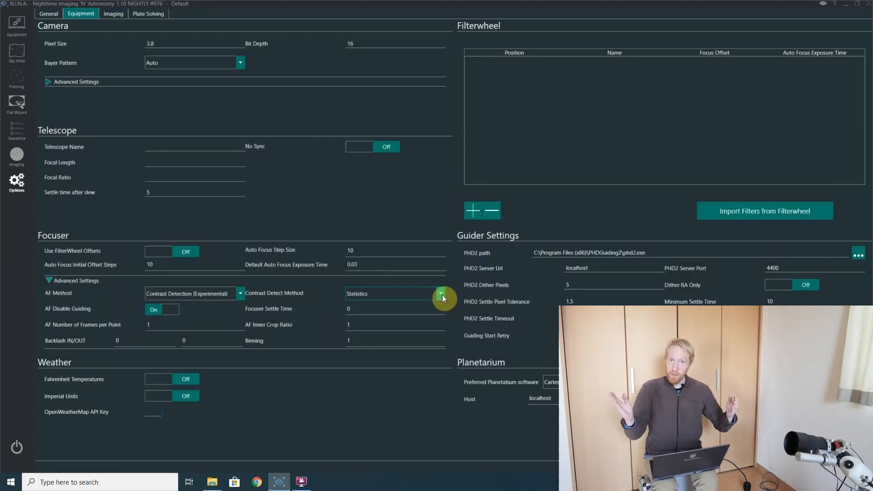
left_click(370, 324)
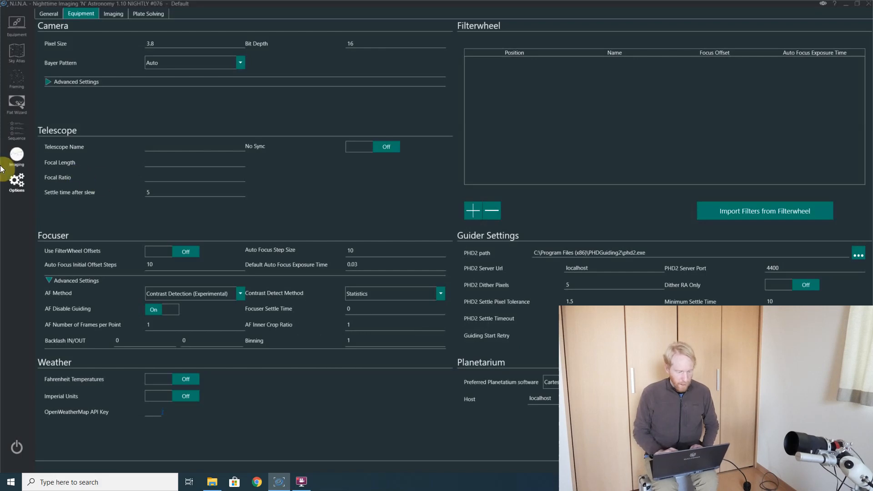
Start a new autofocus run from the Auto Focus panel in the Imaging view
left_click(15, 157)
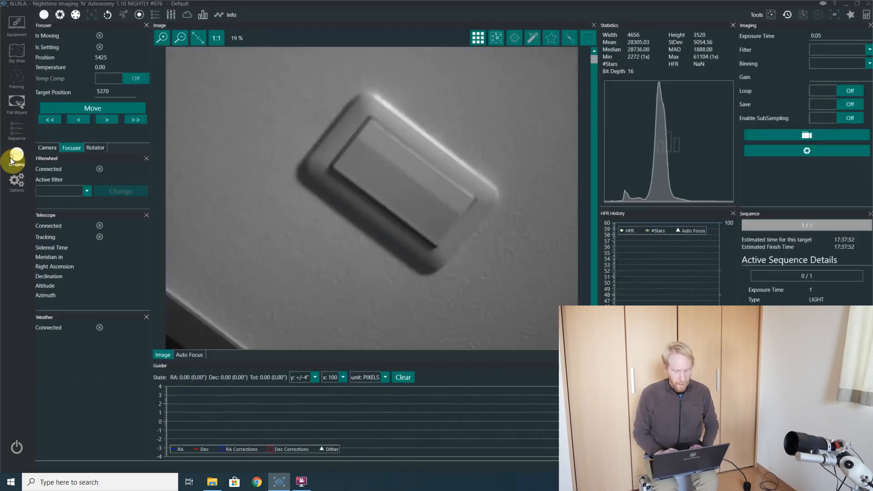
left_click(188, 355)
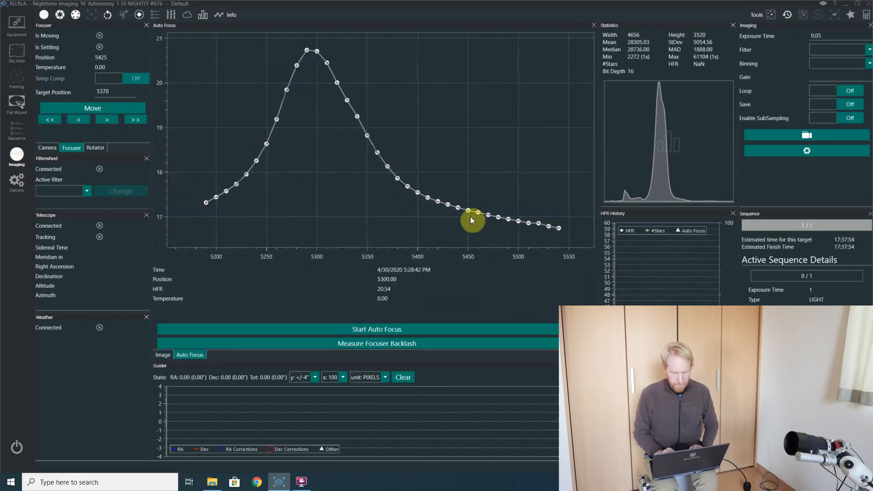
left_click(333, 327)
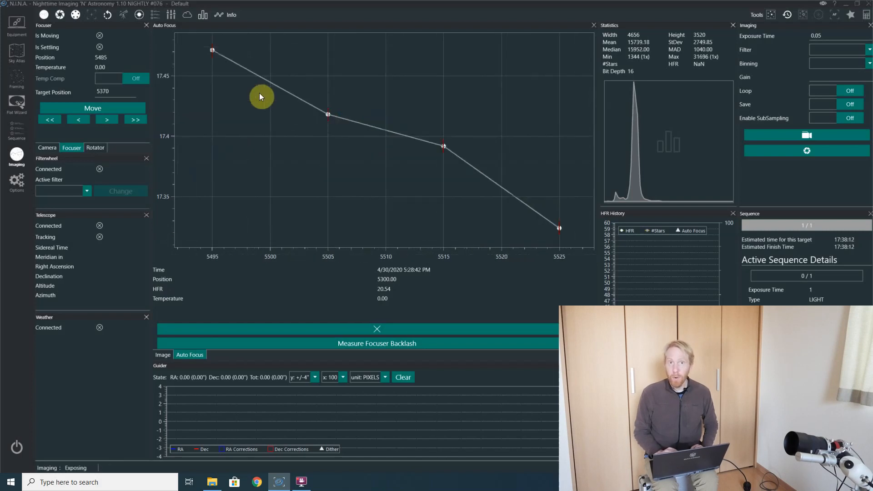
Review the autofocus settings mid-run, then watch the run finish near position 5319
left_click(16, 183)
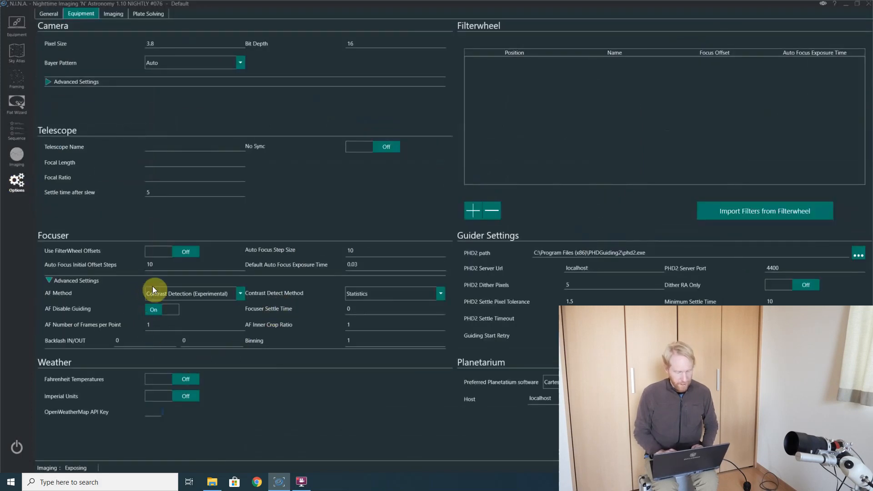
left_click(15, 159)
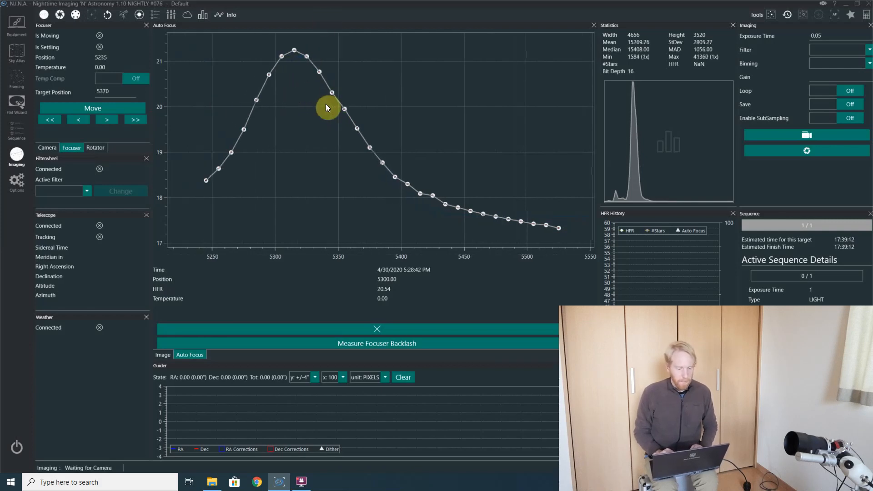
Take a new exposure at the focused position and inspect the sharp light switch image
left_click(161, 356)
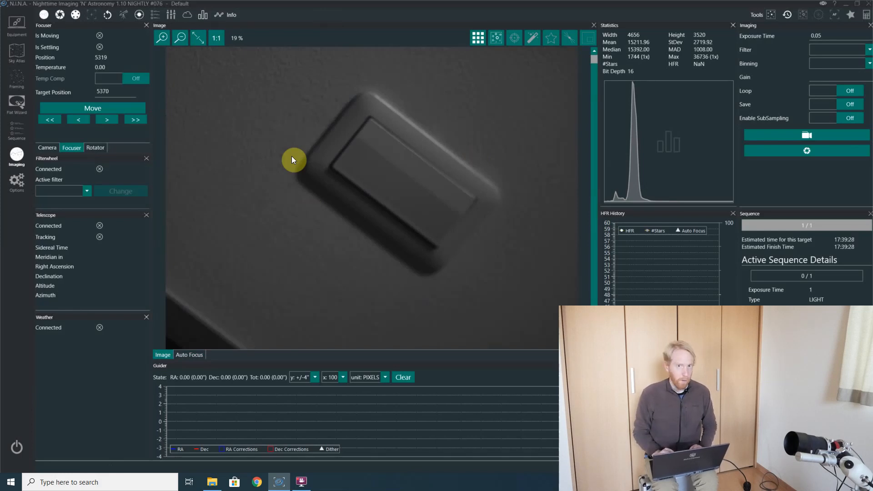
left_click(163, 40)
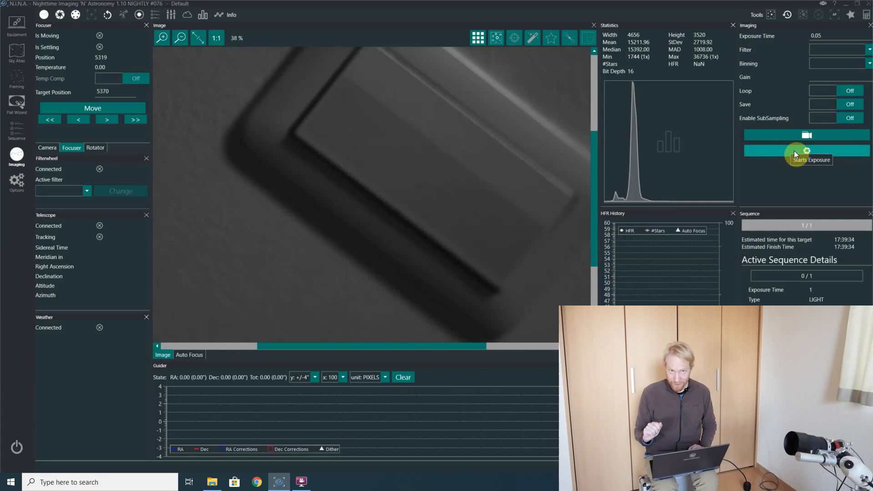
left_click(794, 150)
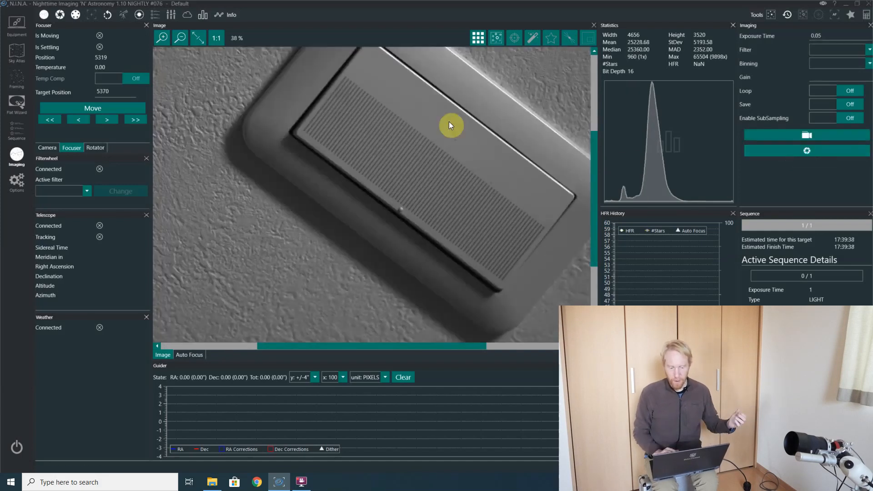
left_click(177, 37)
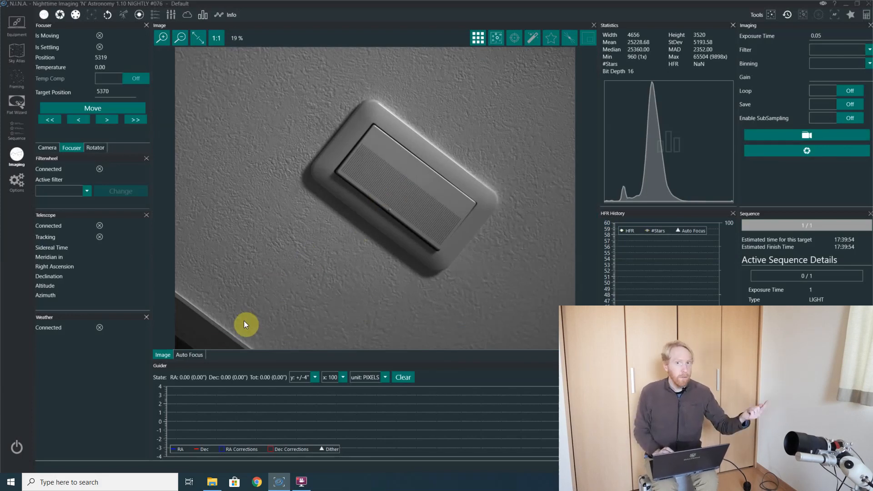
Show the completed focus curve with its peak at position 5319, HFR 21.08
left_click(192, 354)
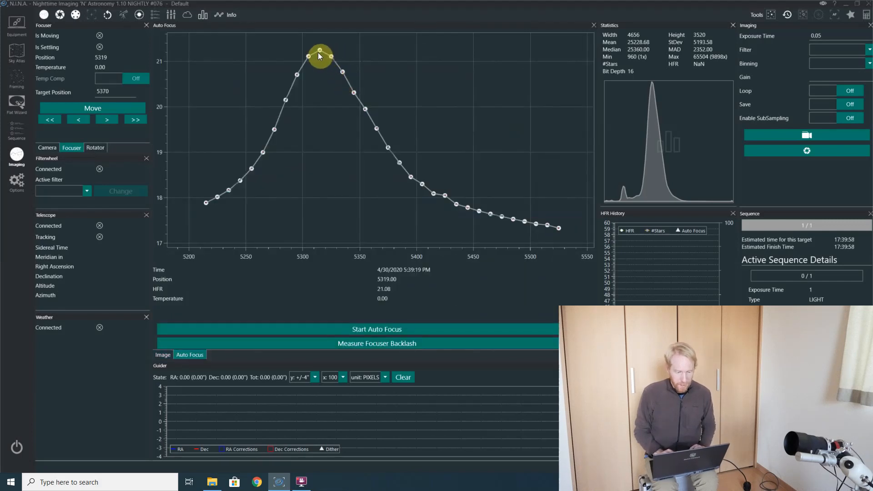